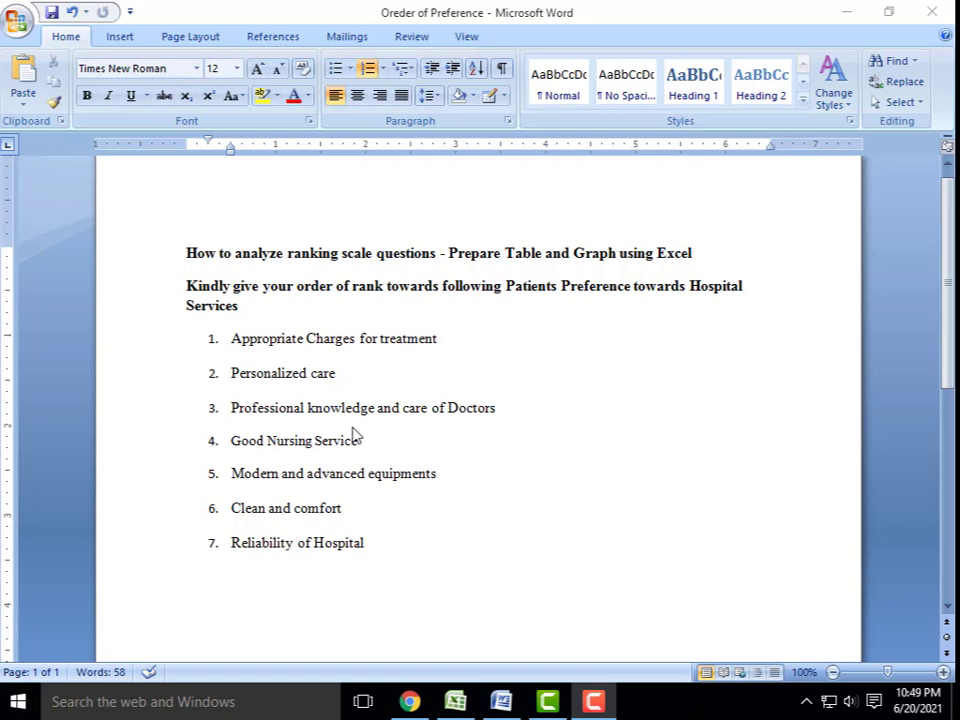
Switch to the Count if and Rank workbook in Excel and examine the factor headings and first sample rows on RANK DATA.
key("alt+Tab")
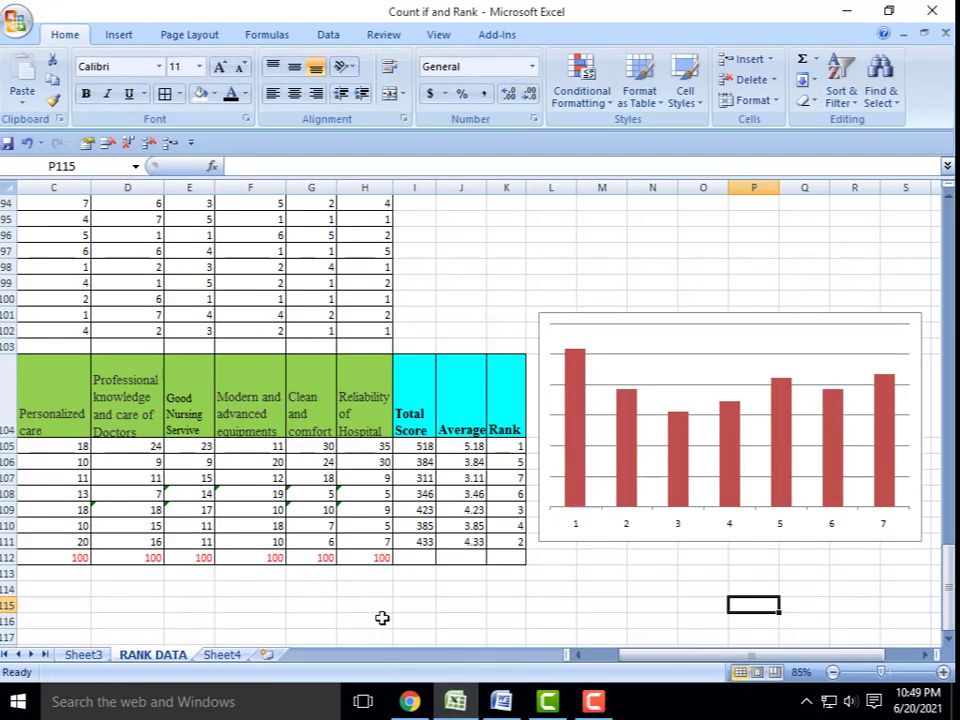
scroll(381, 600, "up", 7)
scroll(381, 580, "up", 15)
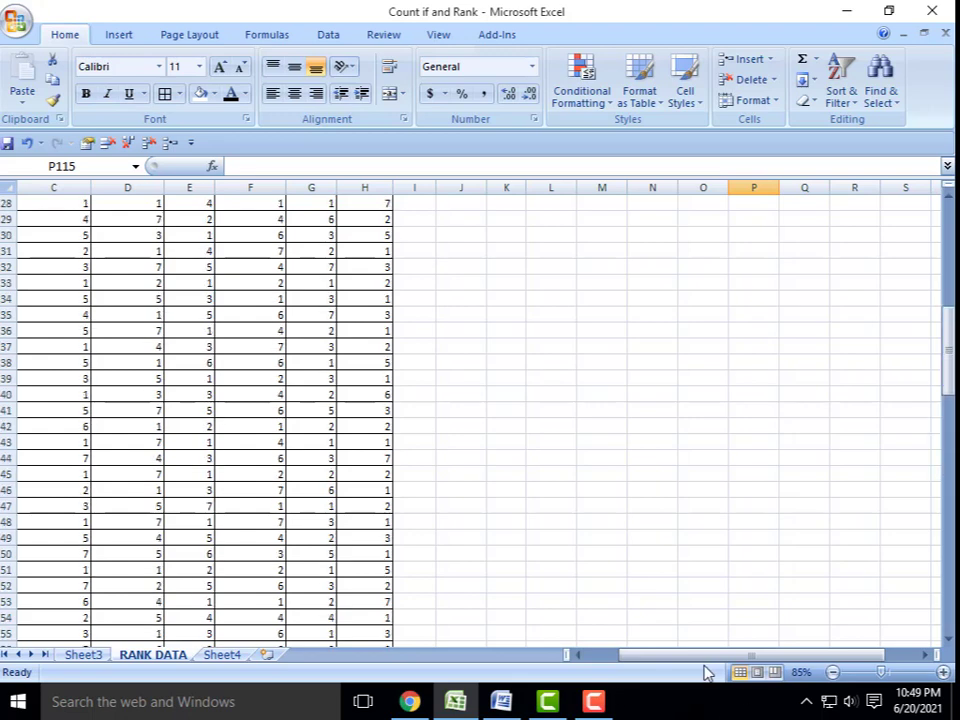
left_click_drag(692, 660, 662, 660)
scroll(176, 441, "up", 9)
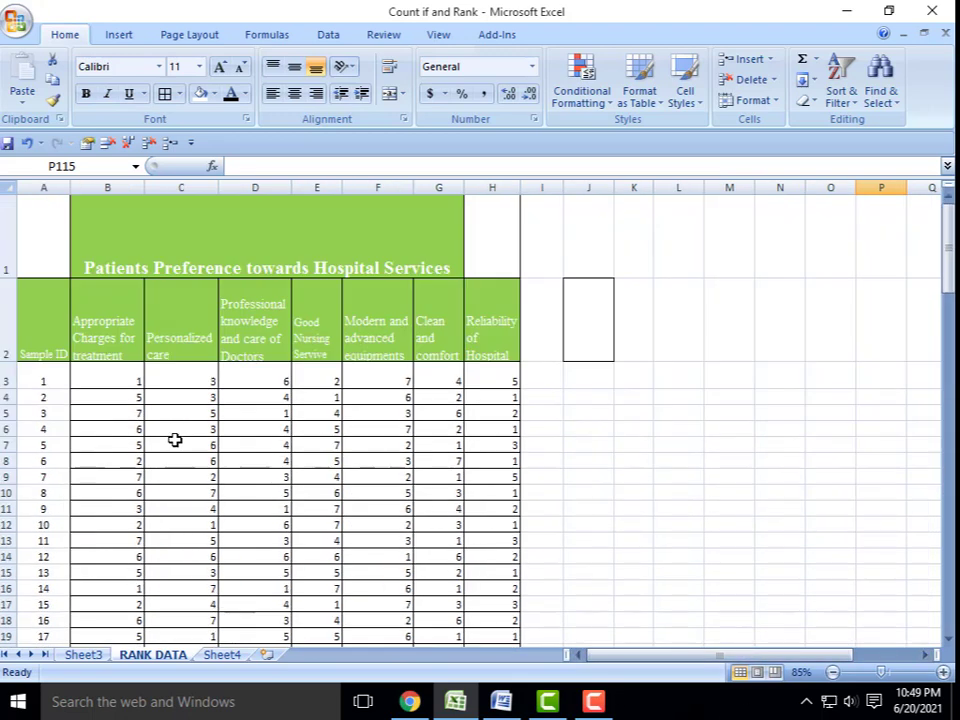
scroll(175, 440, "down", 1)
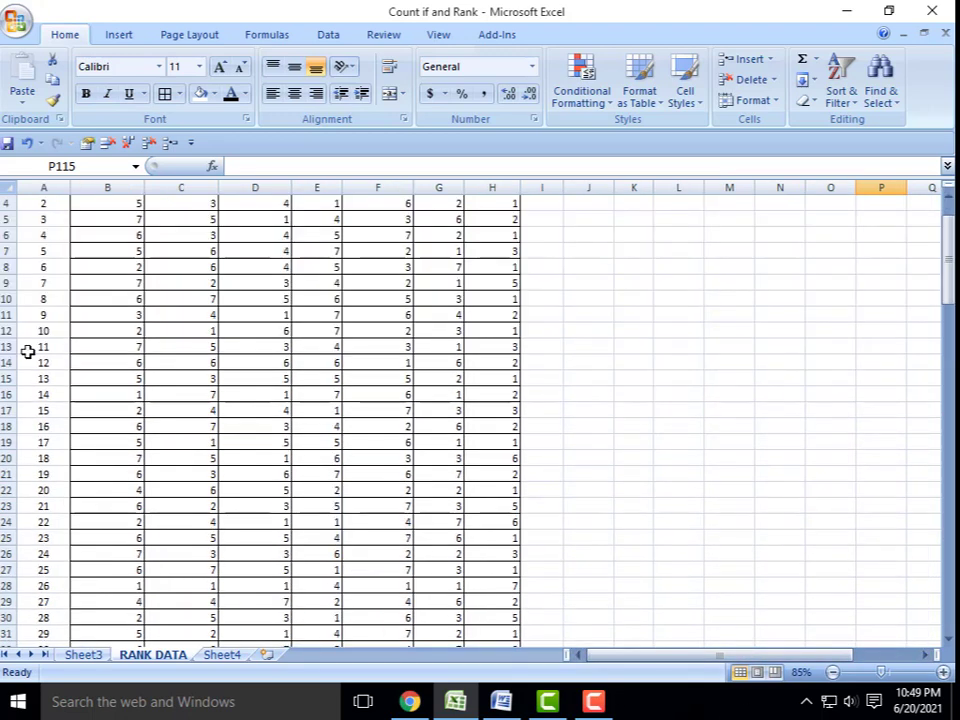
scroll(229, 443, "up", 1)
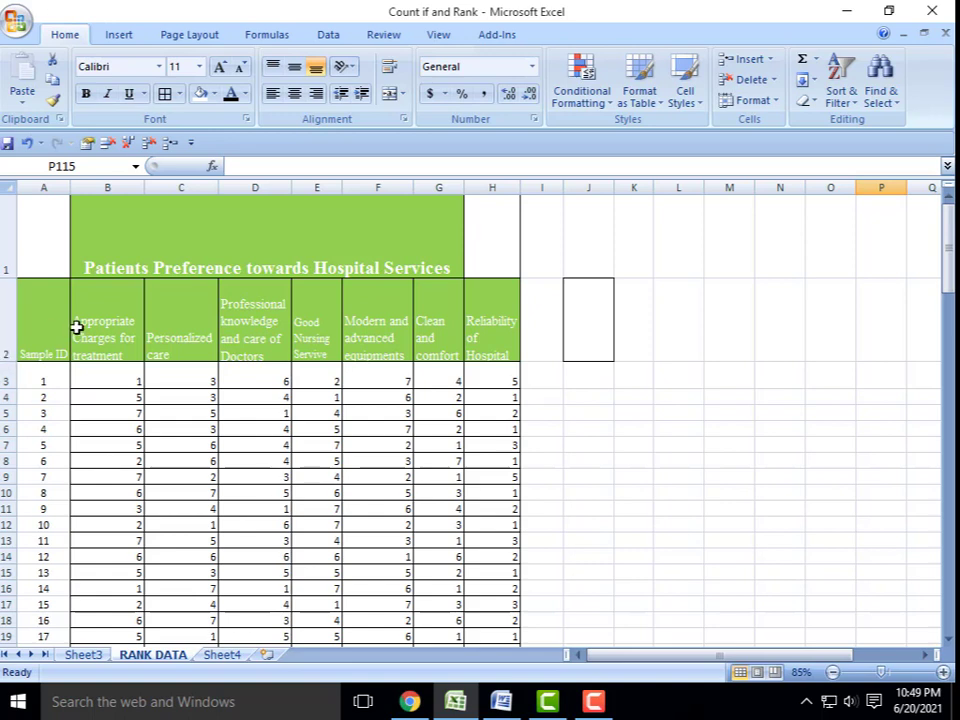
left_click(36, 381)
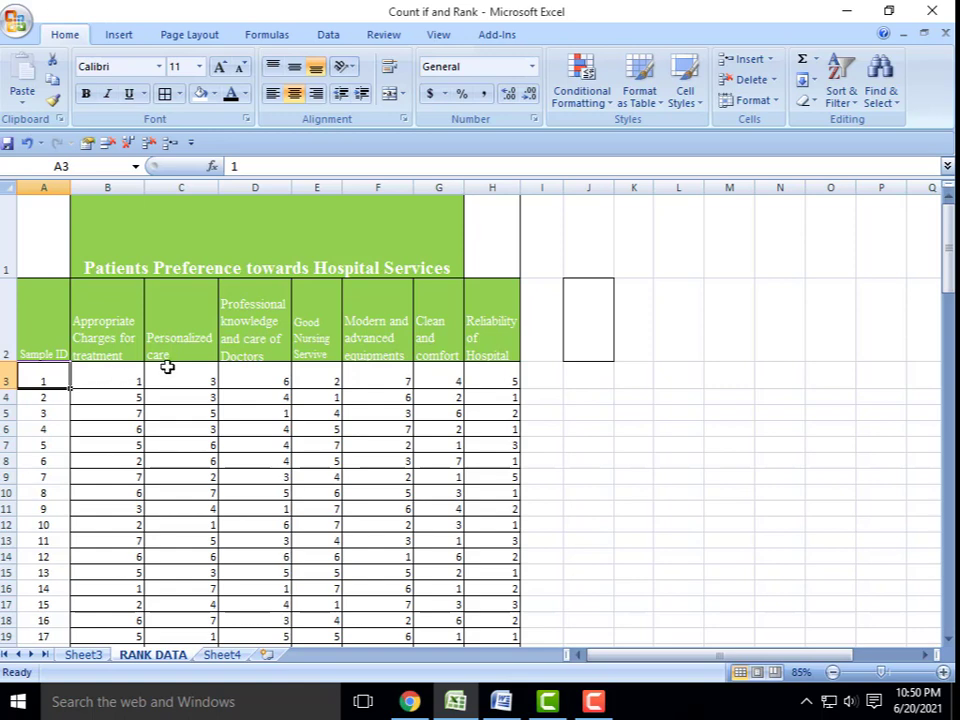
Review the sample rankings through sample 100 and the summary table beneath them.
scroll(167, 367, "down", 1)
scroll(154, 394, "up", 1)
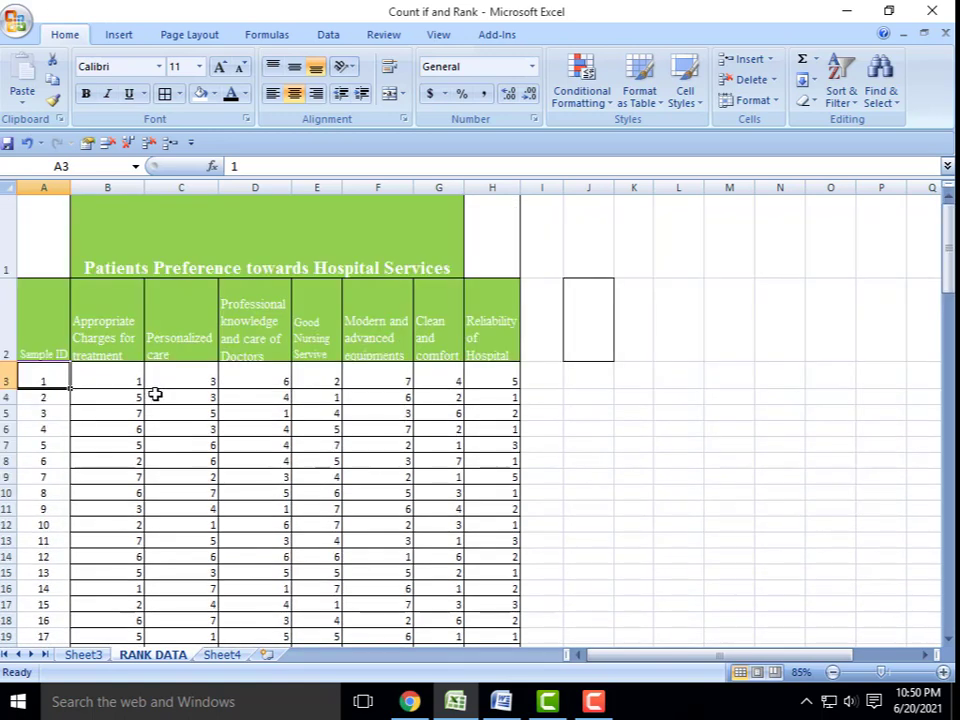
scroll(155, 394, "down", 15)
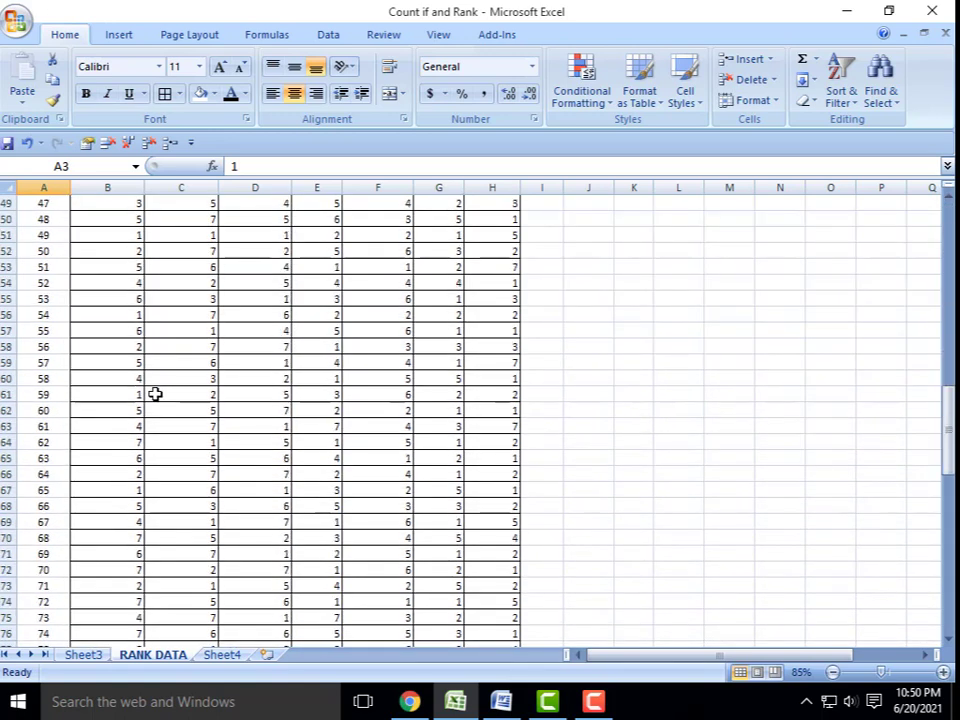
scroll(155, 394, "down", 12)
scroll(155, 394, "up", 5)
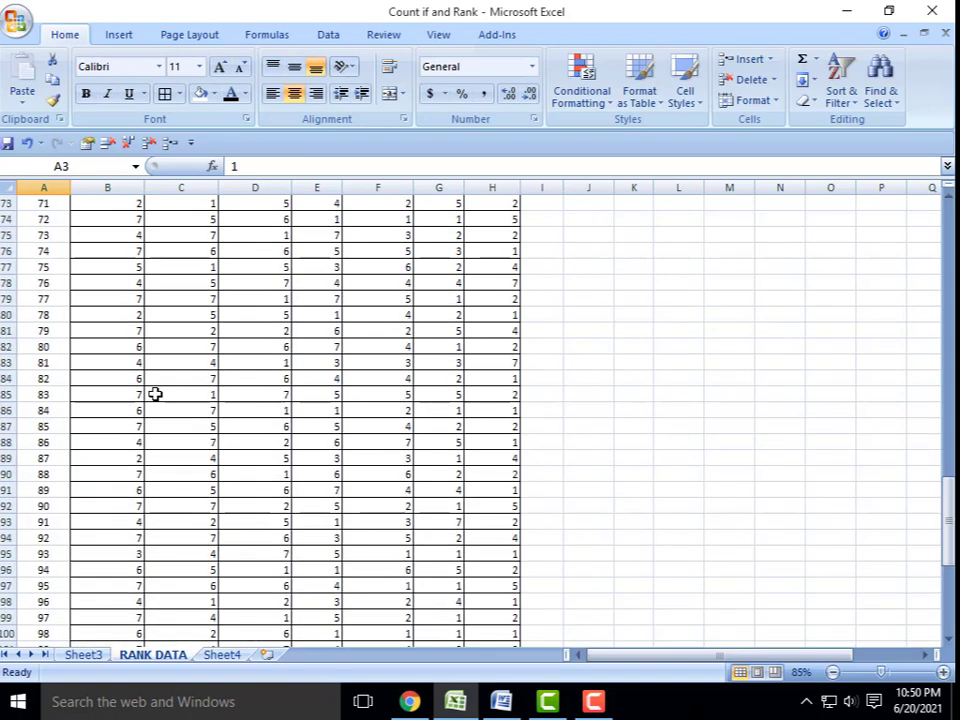
scroll(155, 394, "up", 20)
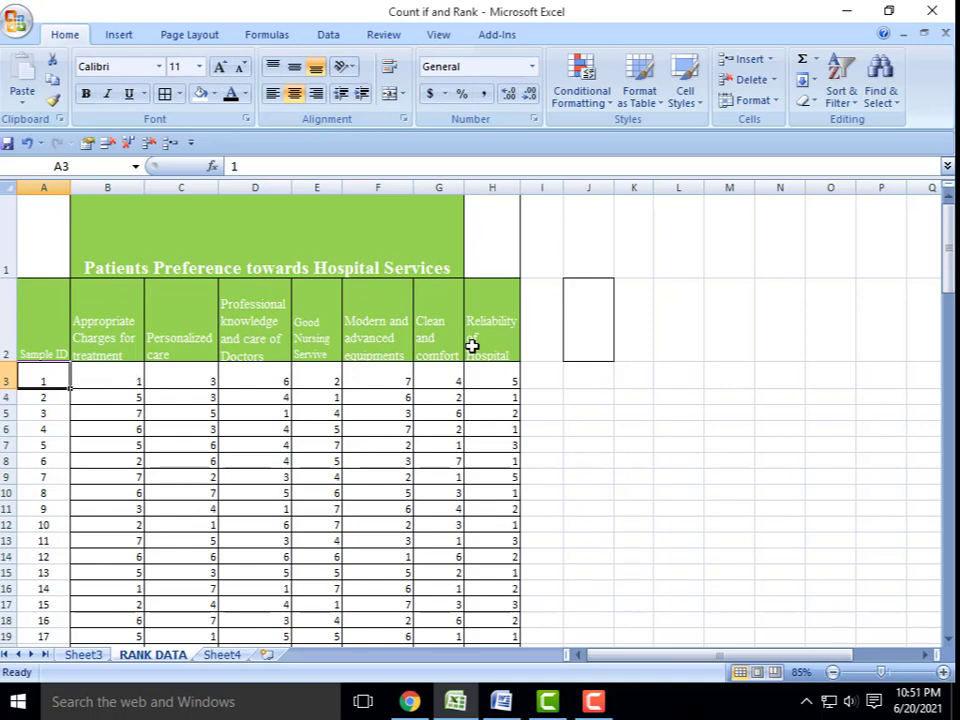
scroll(471, 346, "down", 16)
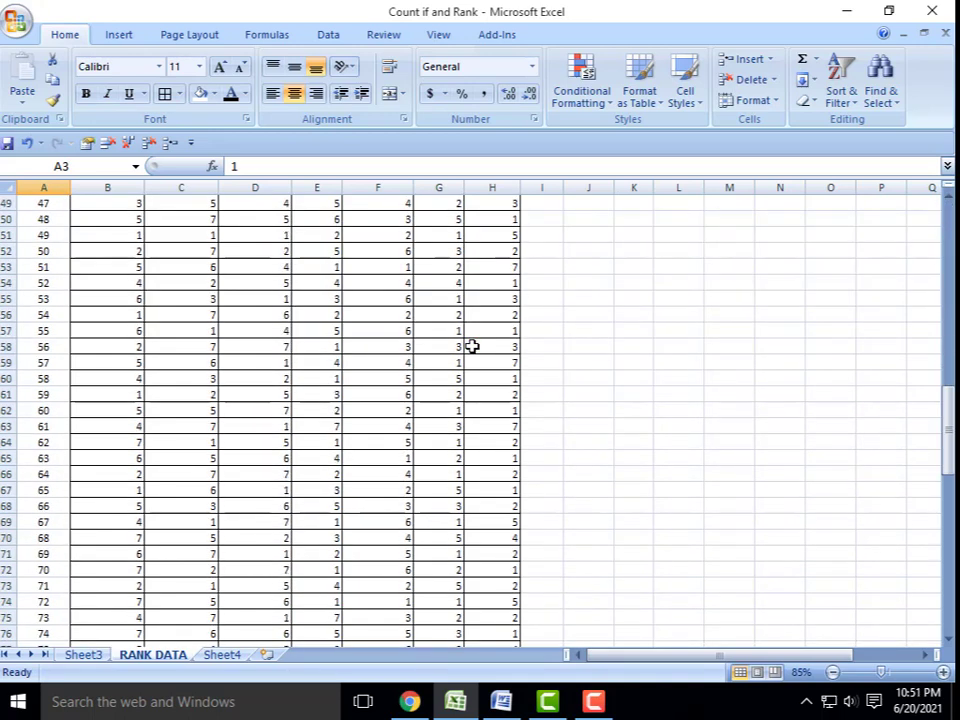
scroll(471, 346, "down", 16)
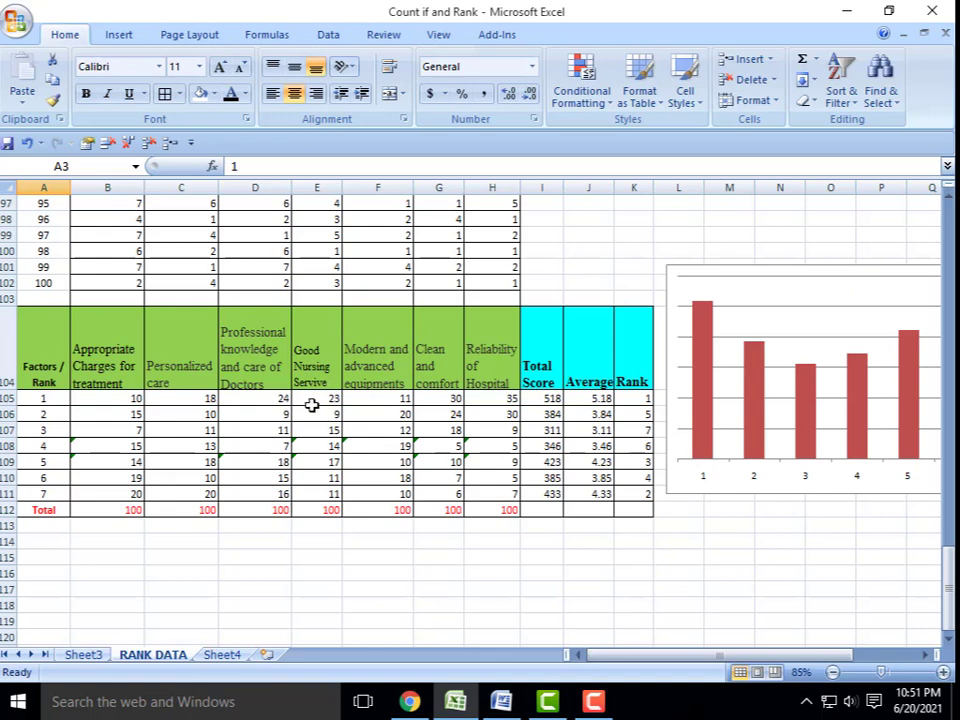
Examine the COUNTIF formulas in the Appropriate Charges for treatment column and the weighted SUM formula in Total Score cell I105.
left_click(121, 402)
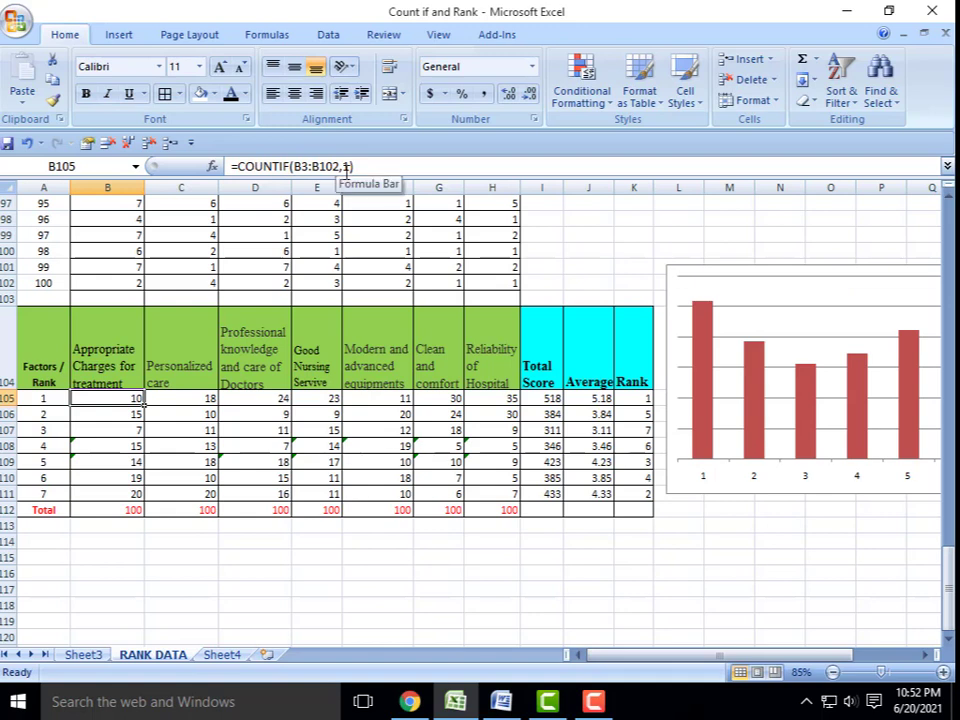
left_click(132, 413)
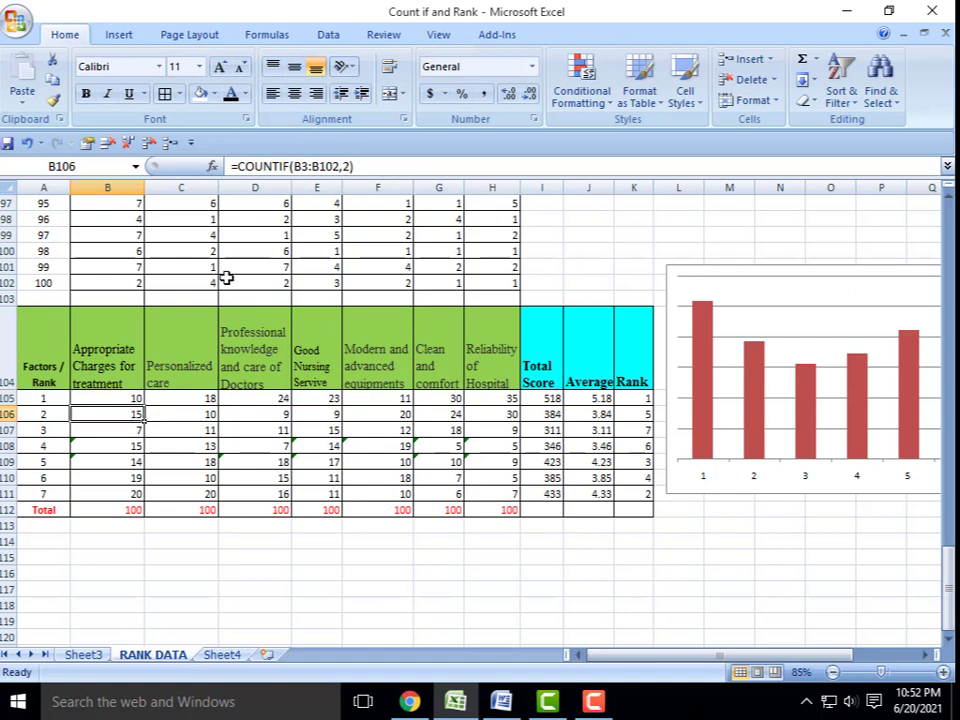
left_click(135, 494)
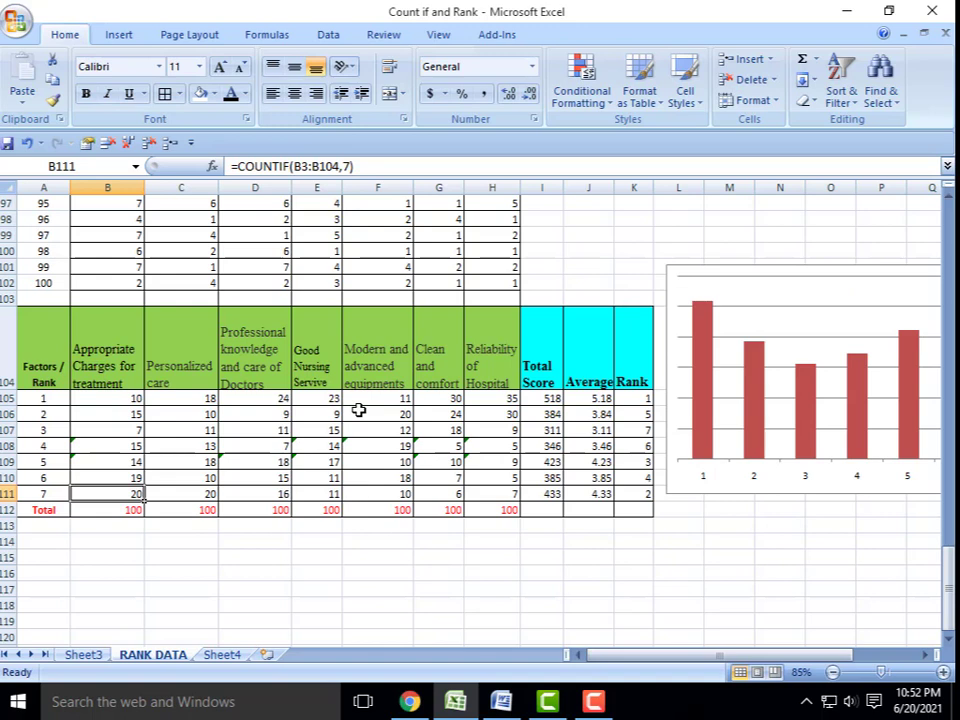
left_click(528, 400)
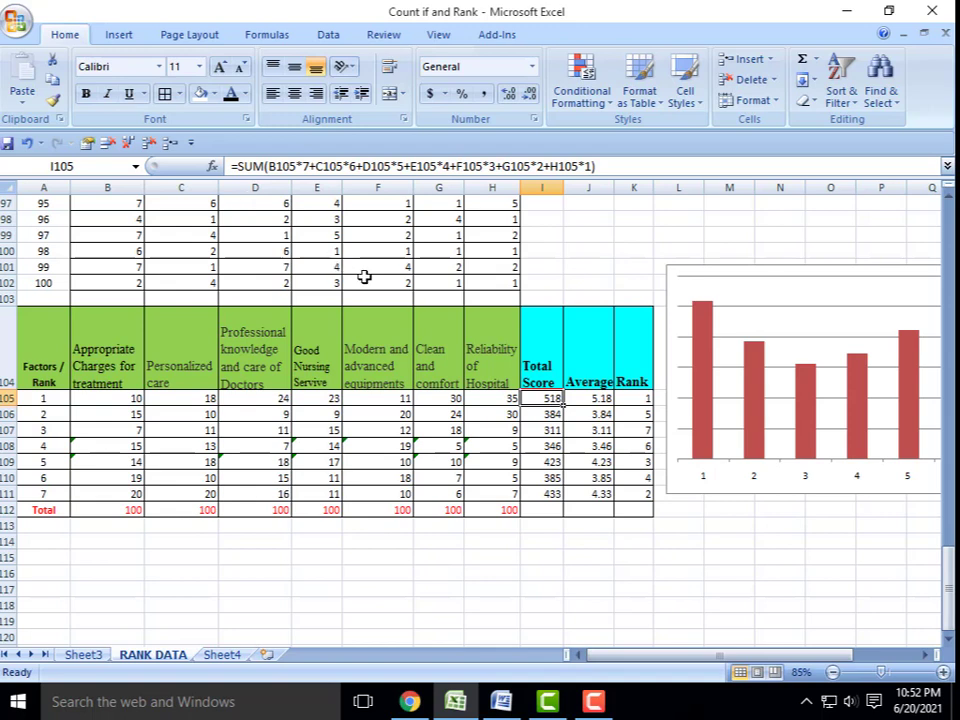
left_click(50, 400)
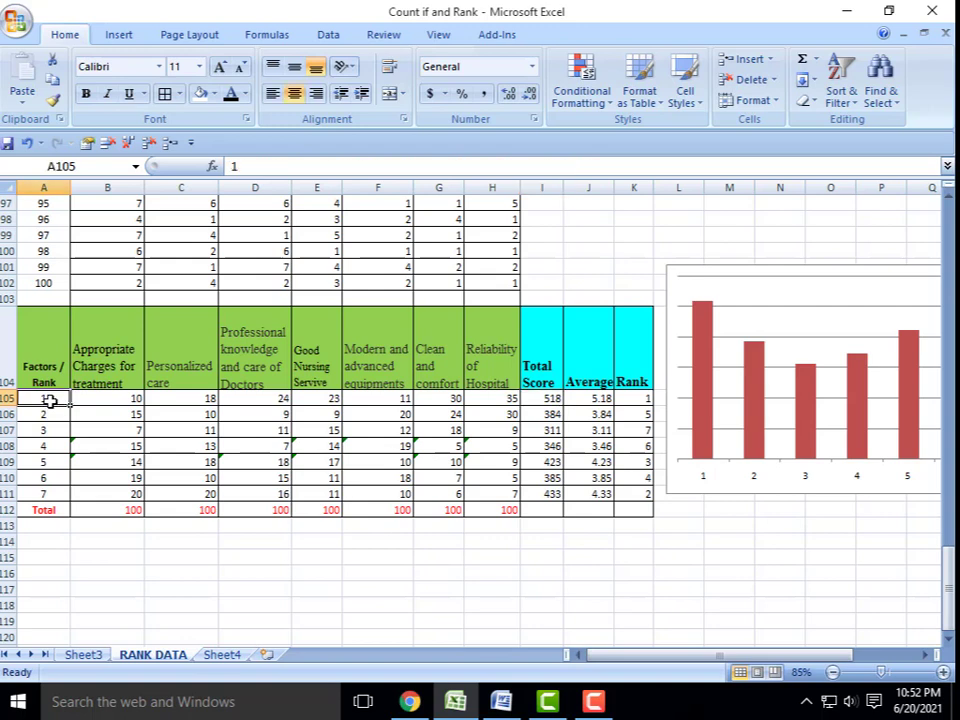
left_click(45, 494)
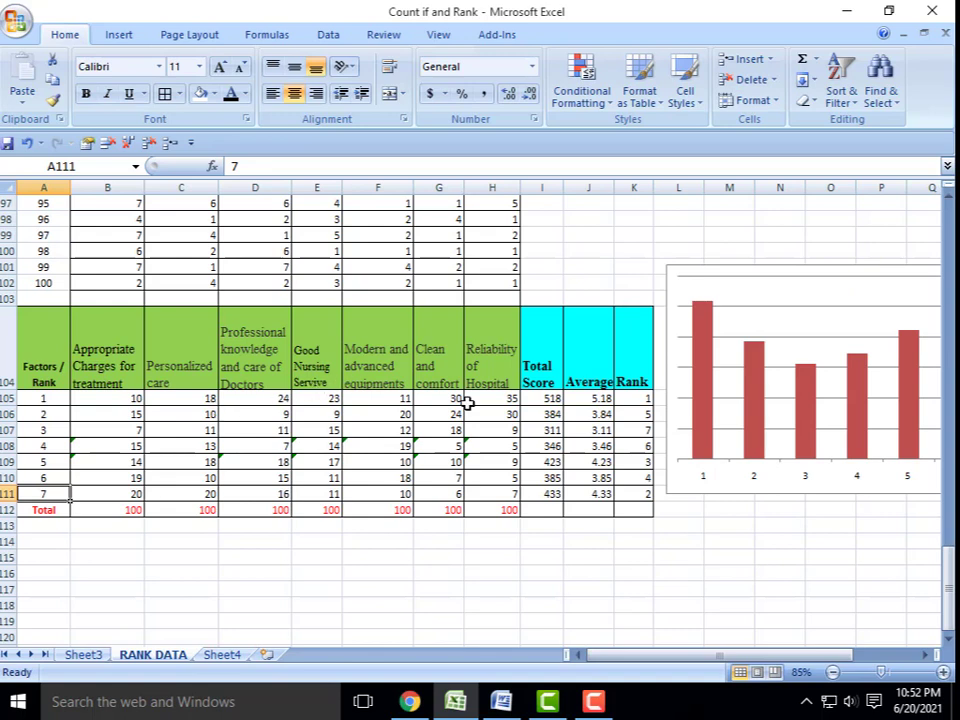
left_click(546, 397)
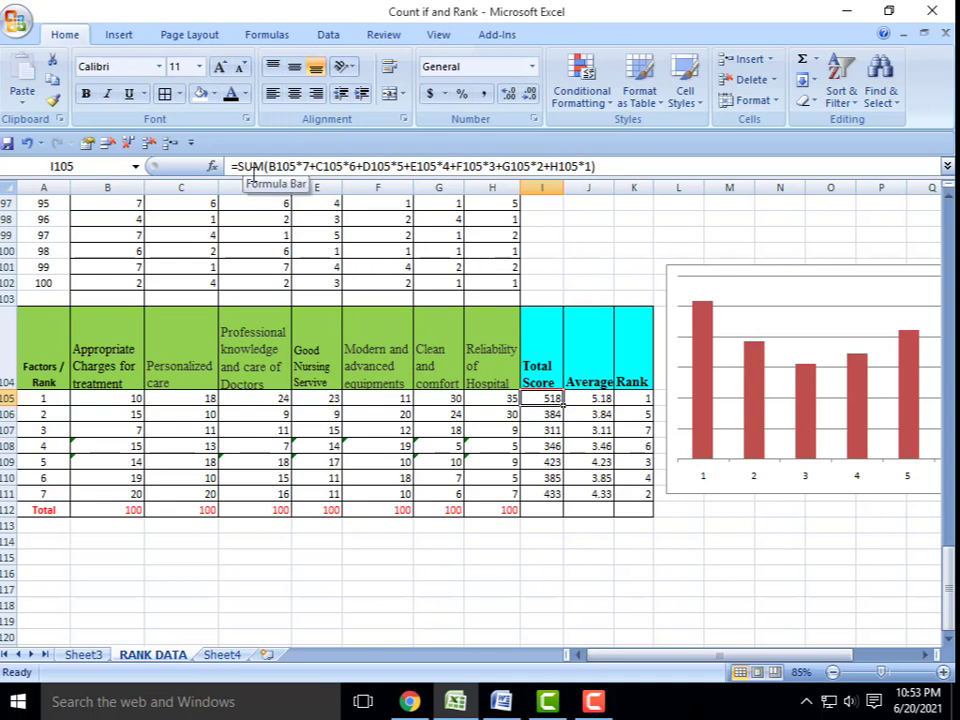
Clear the Total Score cells I106:I111 and refill the column by copying the weighted SUM formula from I105 down through I112.
left_click_drag(546, 416, 548, 494)
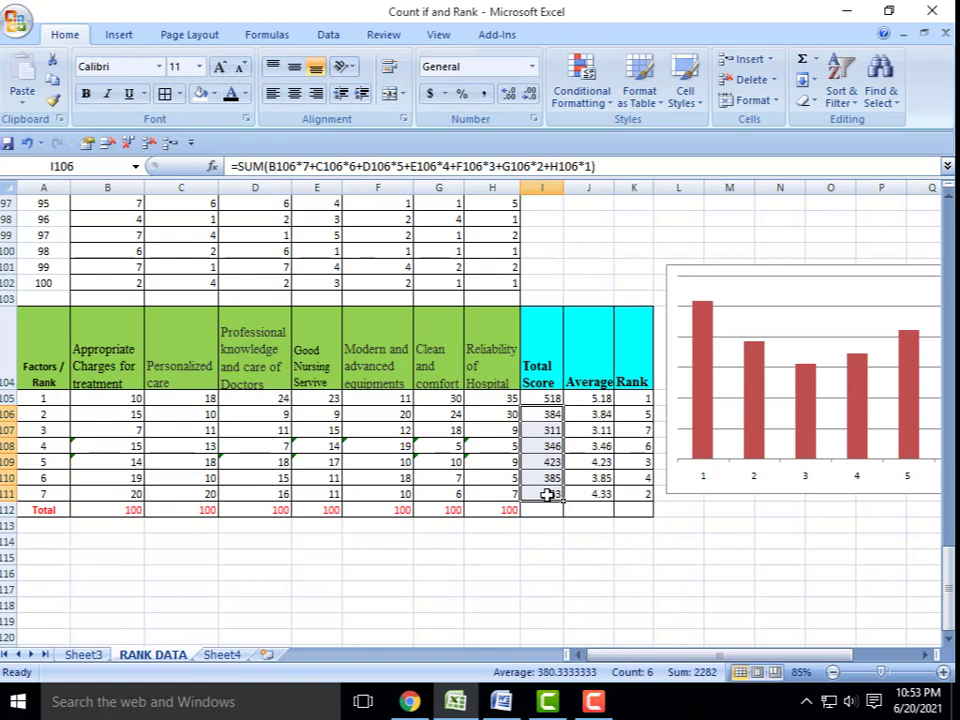
key("Delete")
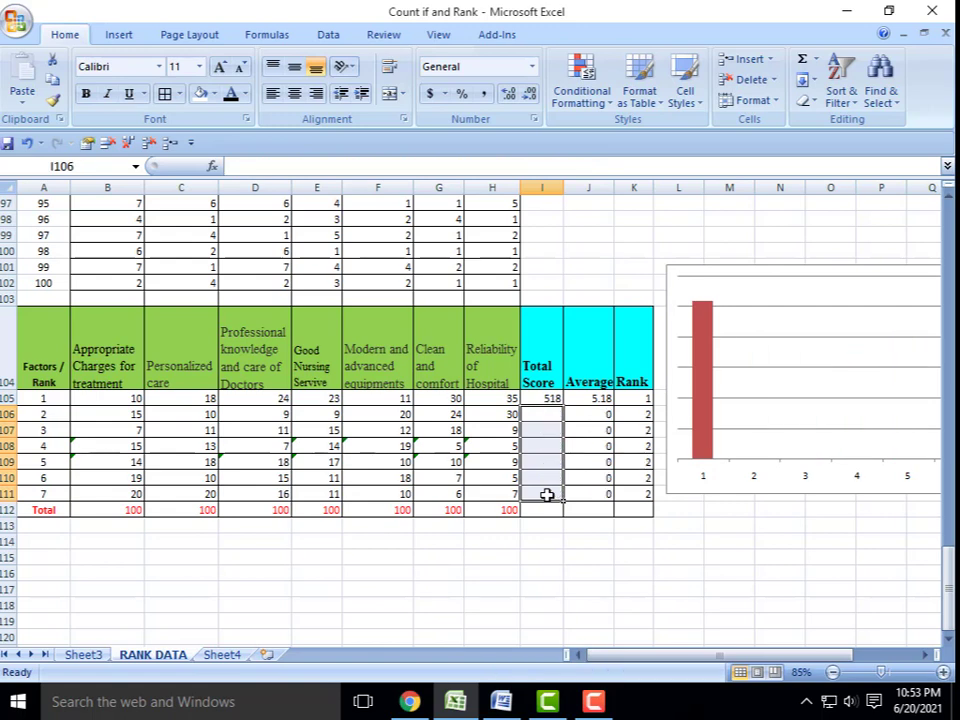
left_click(546, 396)
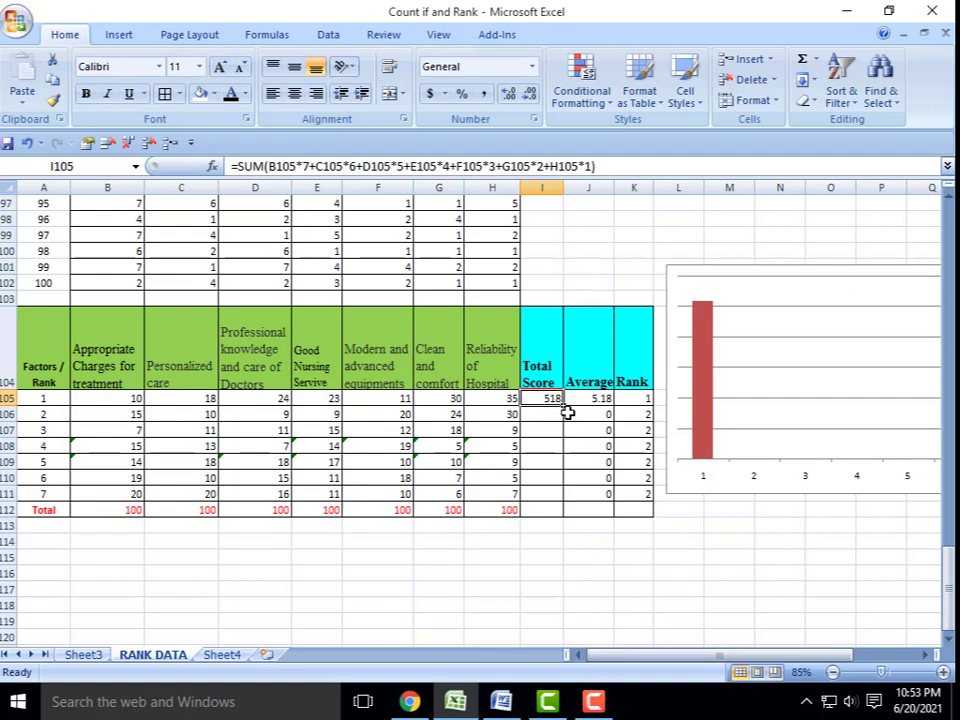
double_click(564, 407)
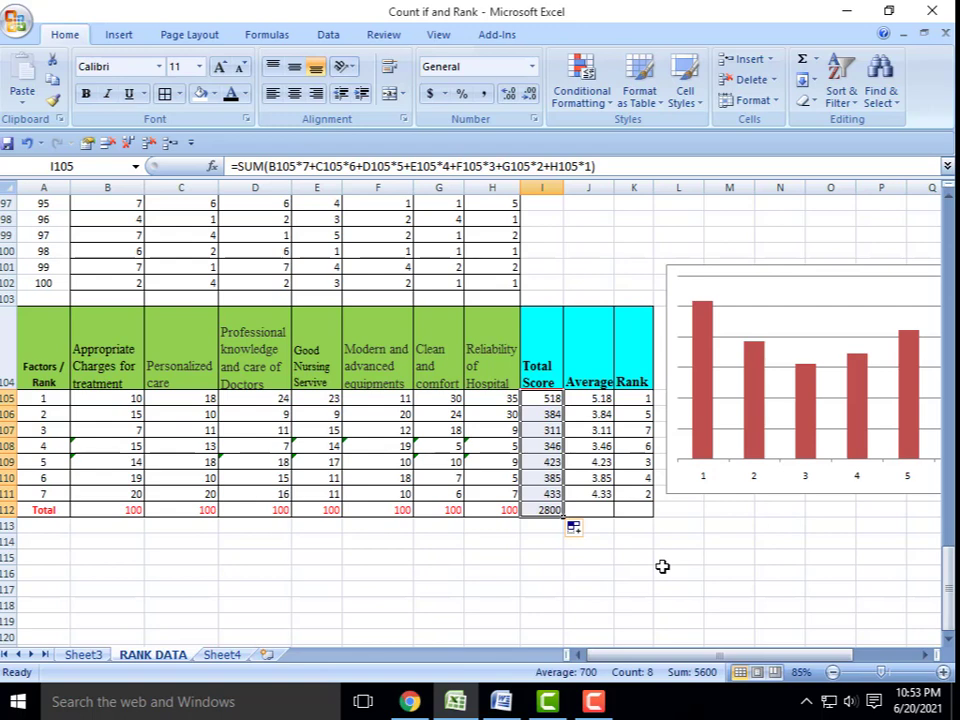
Clear the Average cells J106:J111 and copy the formula =I105/100 from J105 down through J112.
left_click(588, 400)
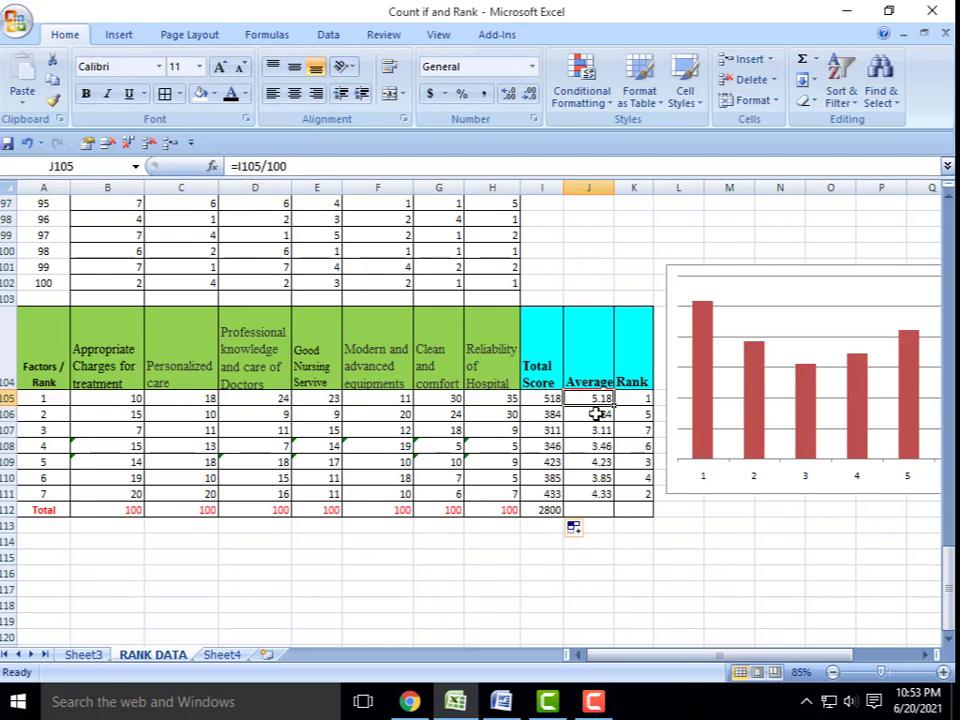
left_click_drag(596, 413, 596, 494)
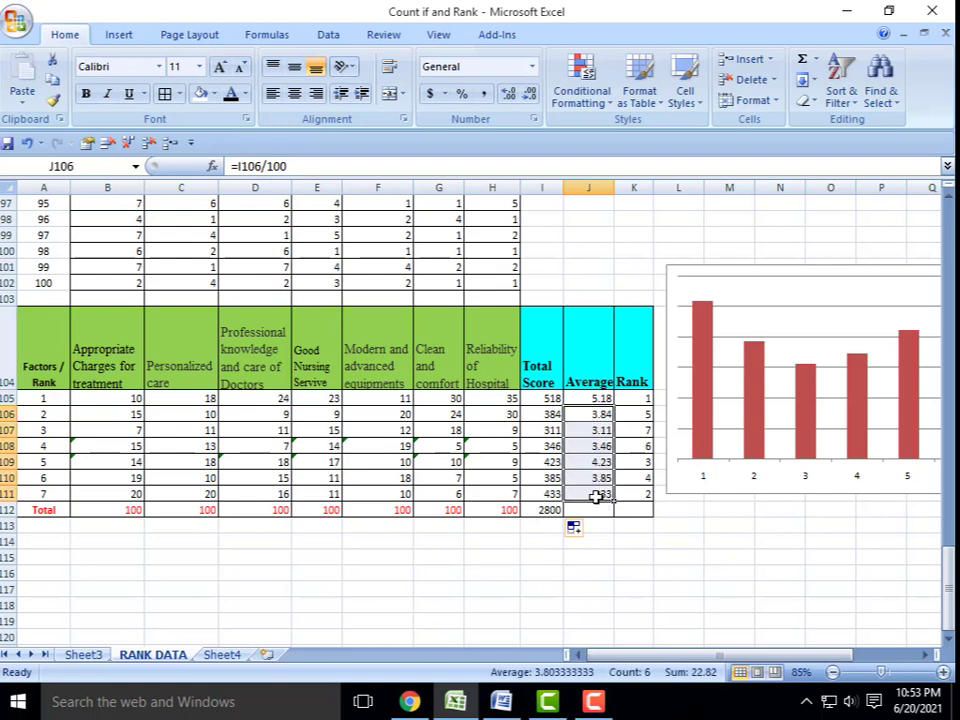
key("Delete")
left_click(594, 399)
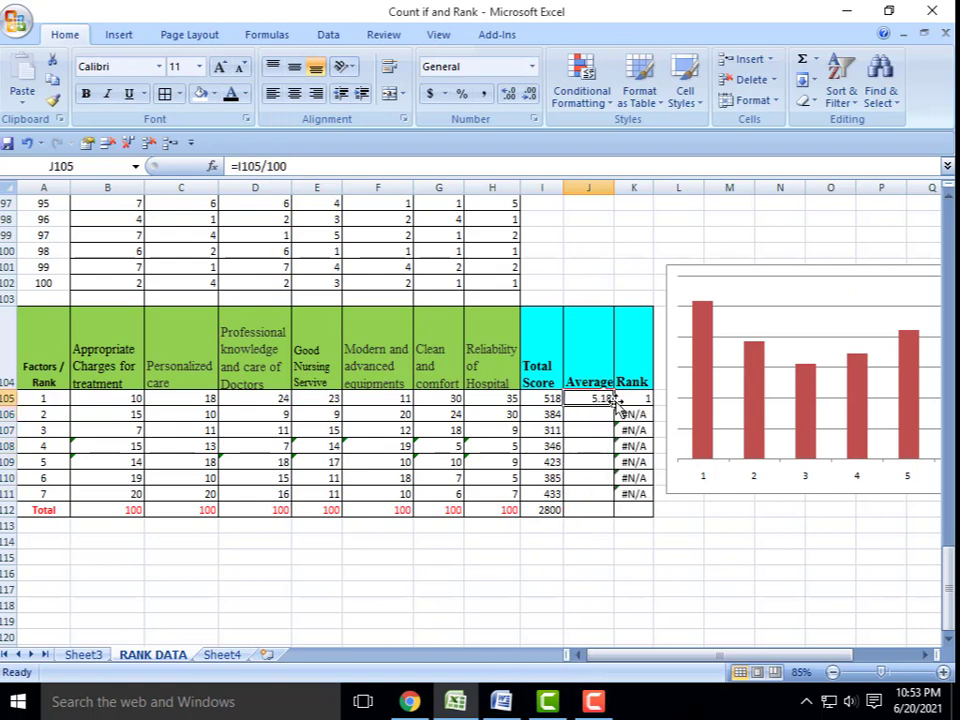
left_click_drag(612, 406, 612, 500)
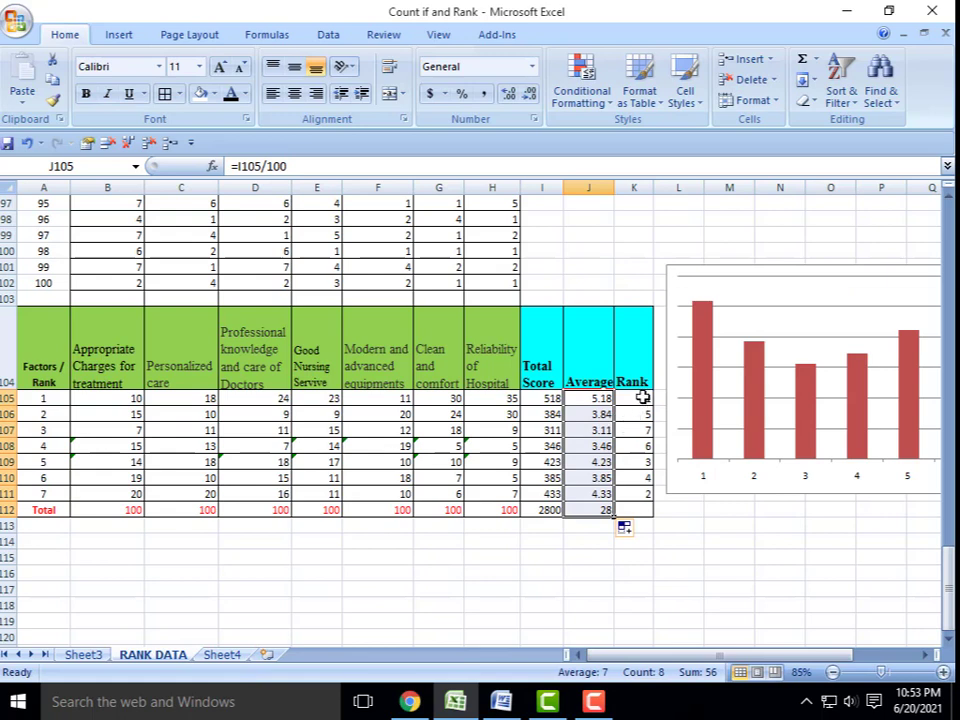
Clear the Rank cells K106:K111 and copy the formula =RANK(J105,$J$105:$J$111,0) from K105 down the column.
left_click(643, 396)
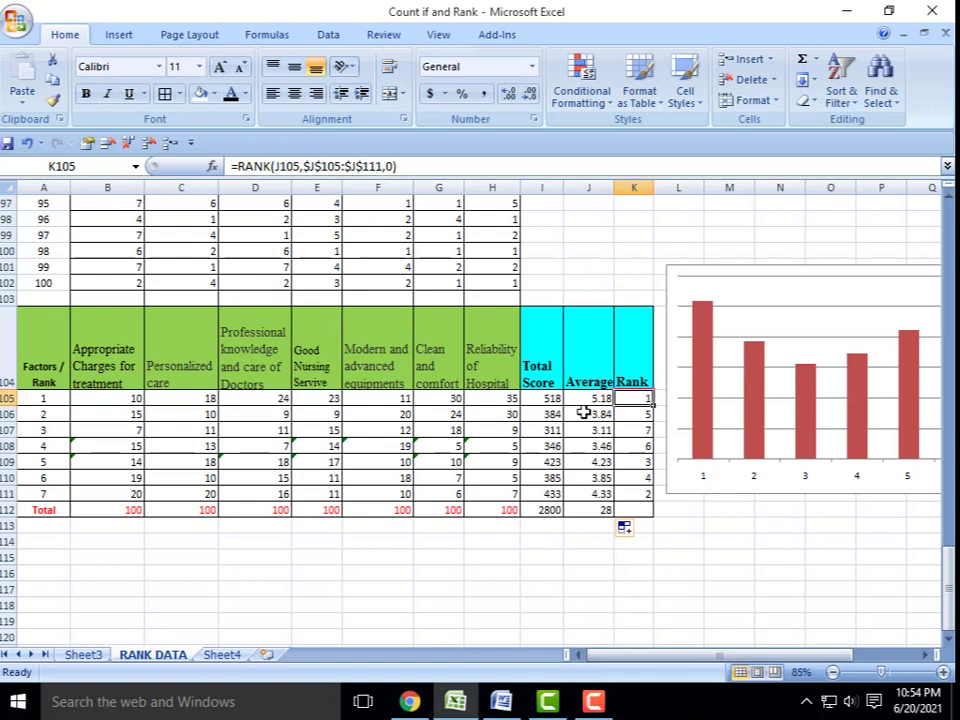
left_click_drag(639, 421, 638, 494)
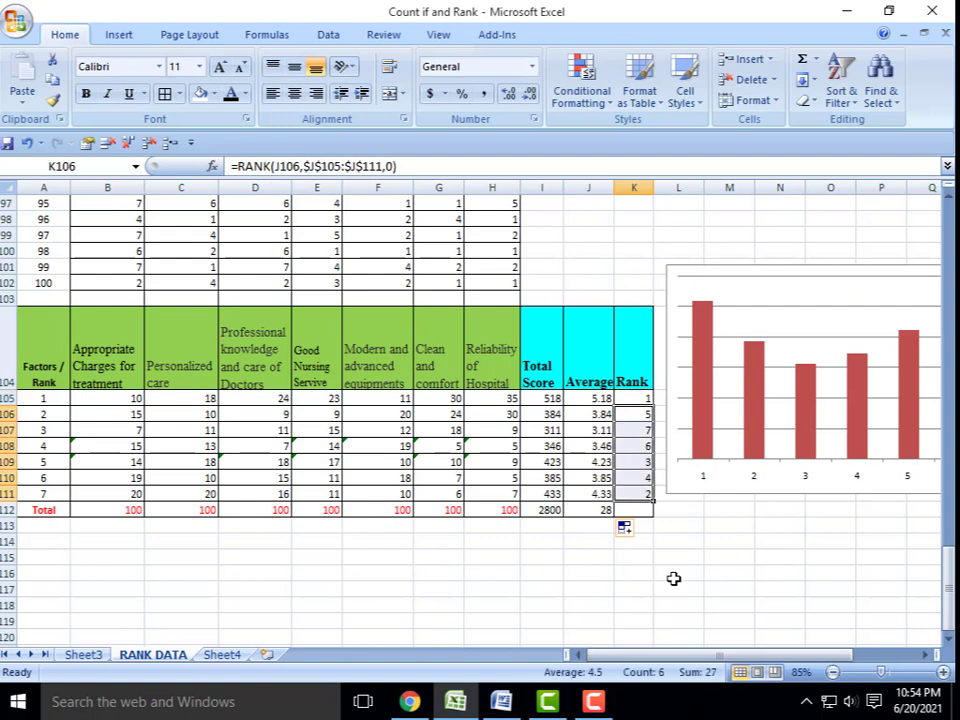
key("Delete")
left_click(631, 400)
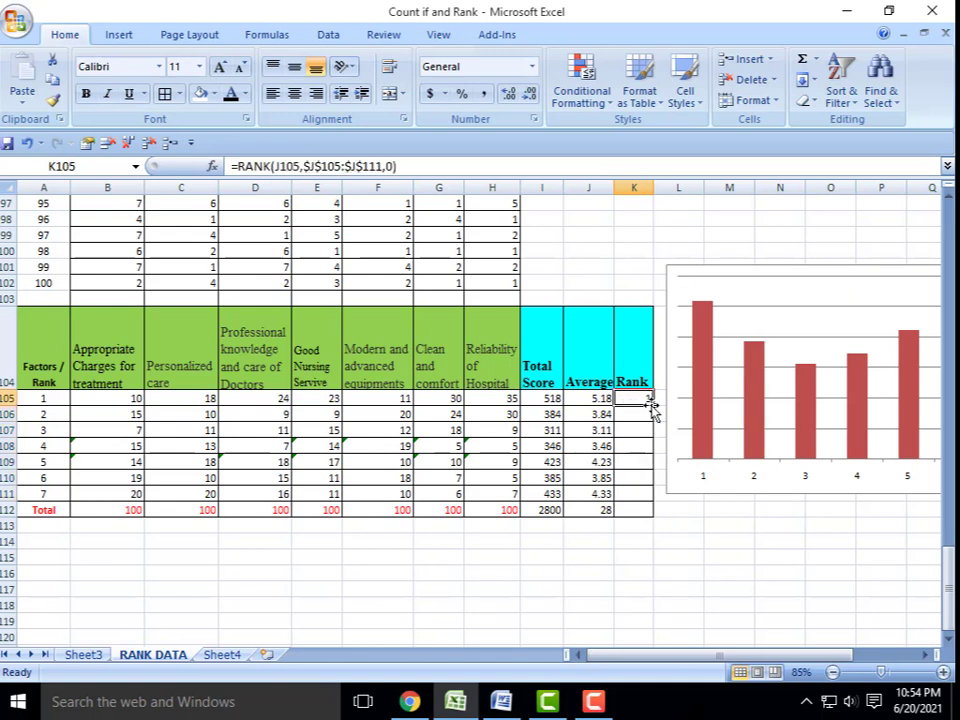
double_click(650, 404)
Clear the surplus Rank and Average formulas from the Total row, cells K112 and J112.
left_click(636, 510)
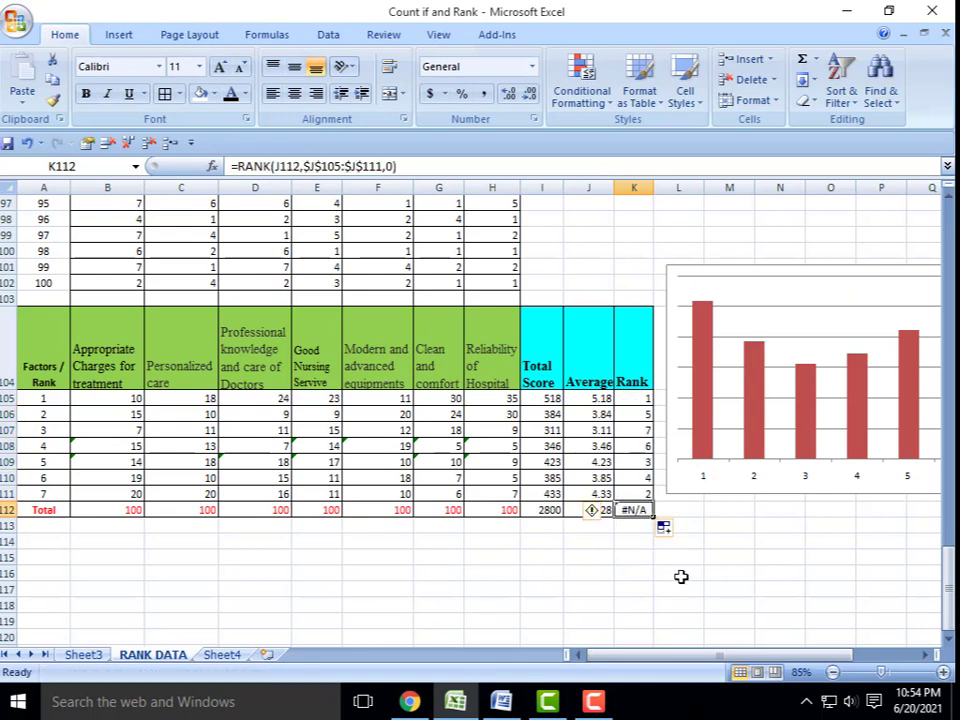
key("Delete")
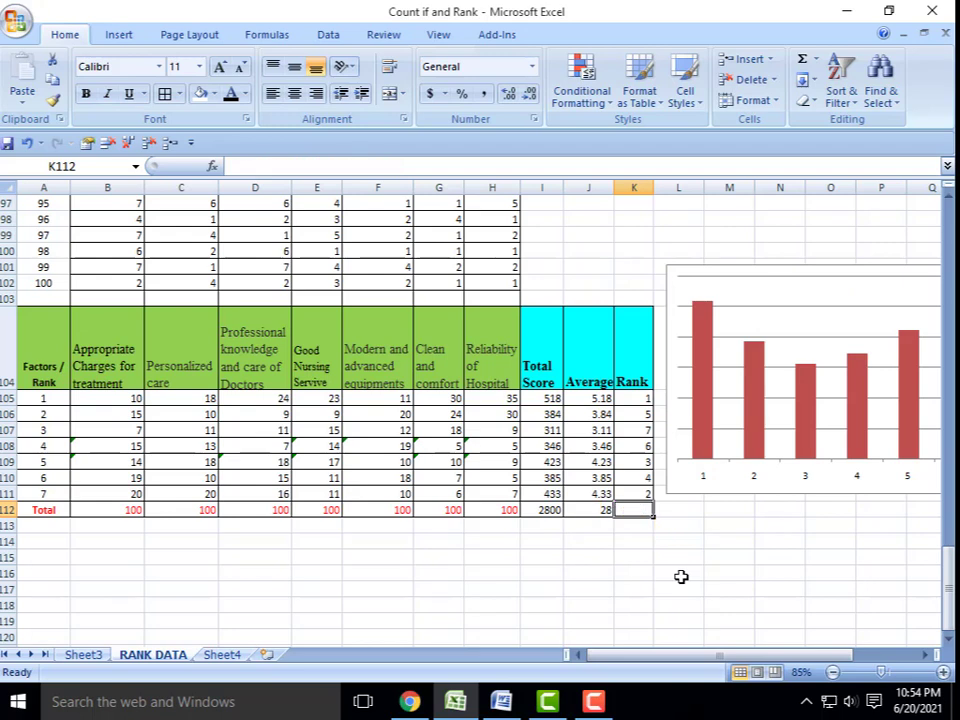
left_click(602, 512)
key("Delete")
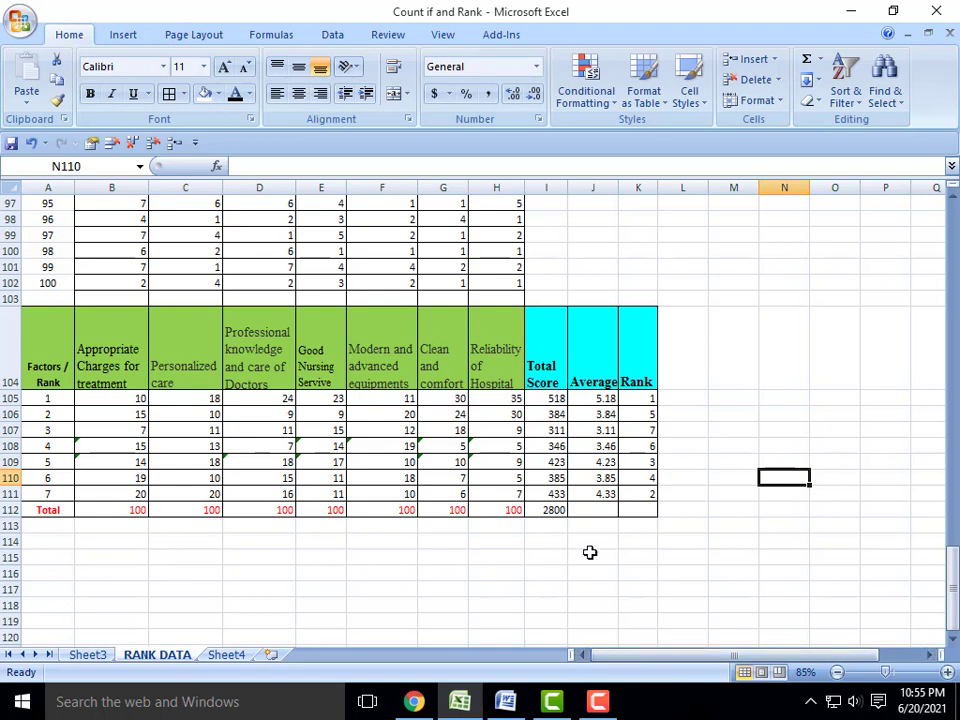
Insert a 2-D stacked column chart of the total scores in I105:I111 and move it below the table, around rows 113 to 128.
left_click_drag(549, 399, 555, 491)
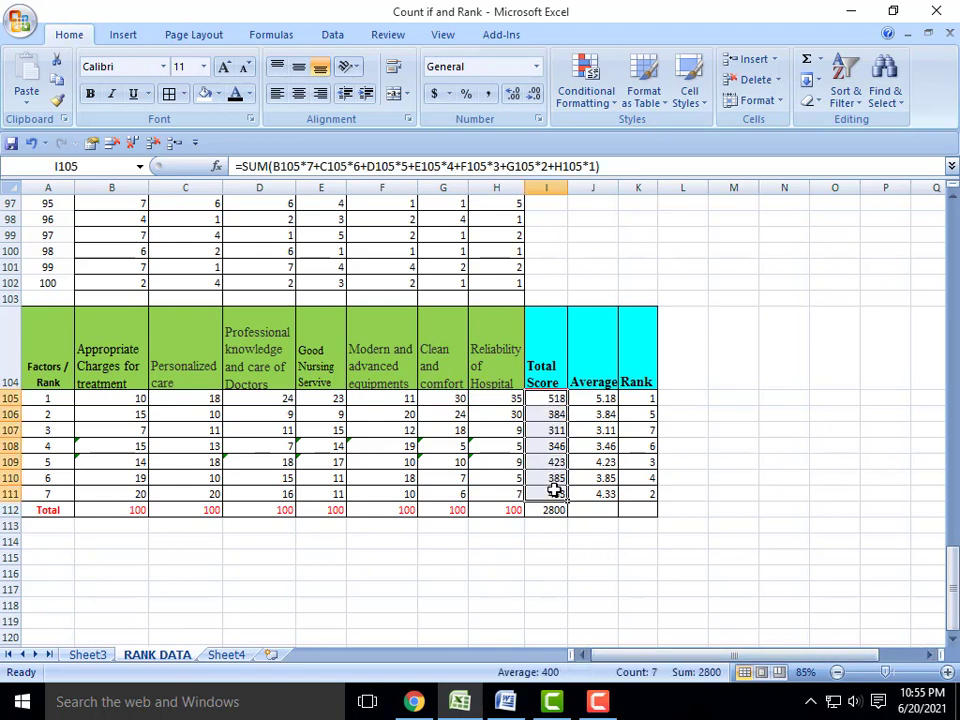
left_click(124, 36)
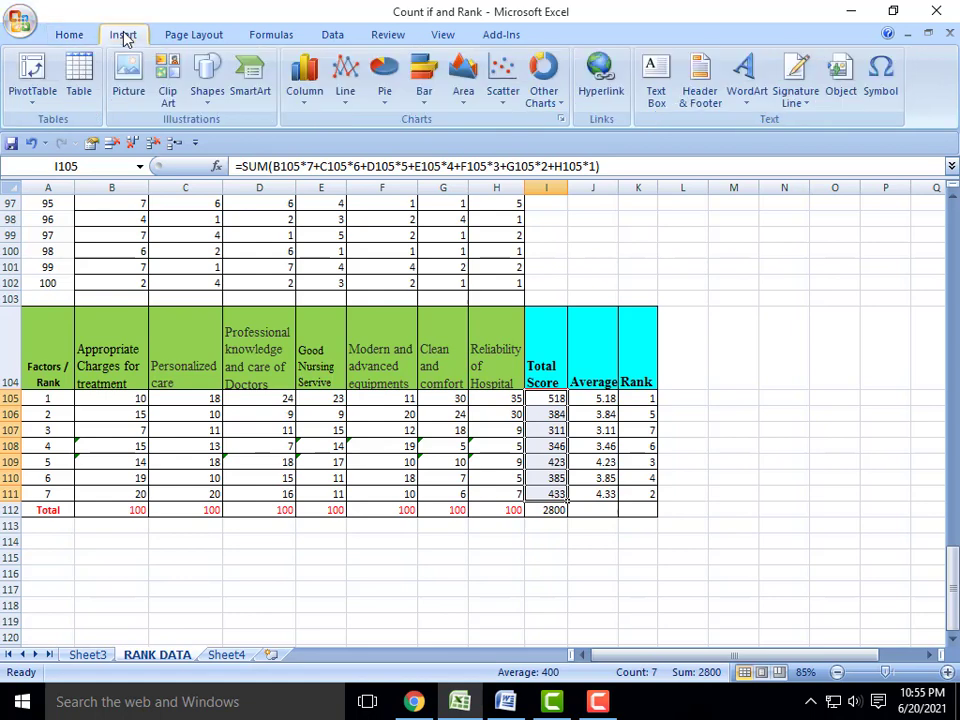
left_click(306, 104)
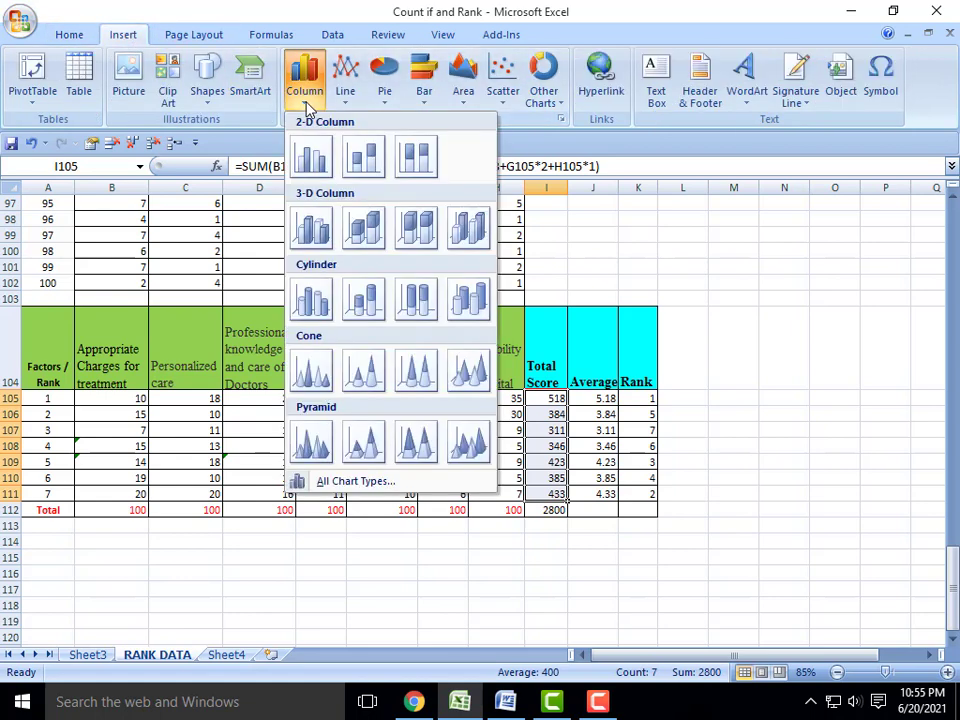
left_click(367, 155)
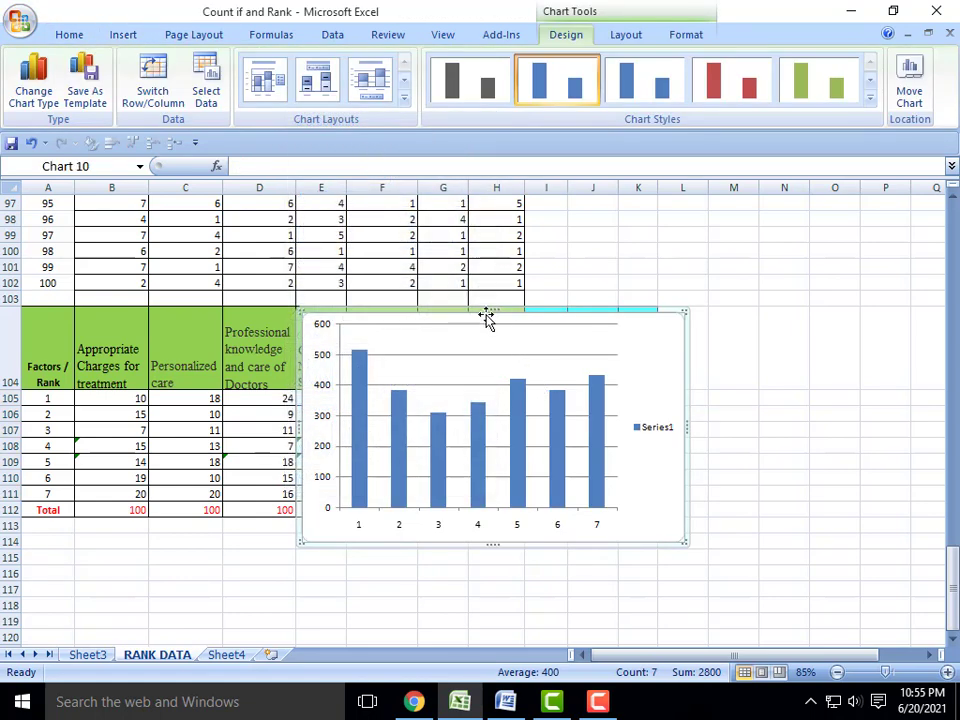
left_click_drag(476, 315, 701, 534)
scroll(761, 317, "down", 4)
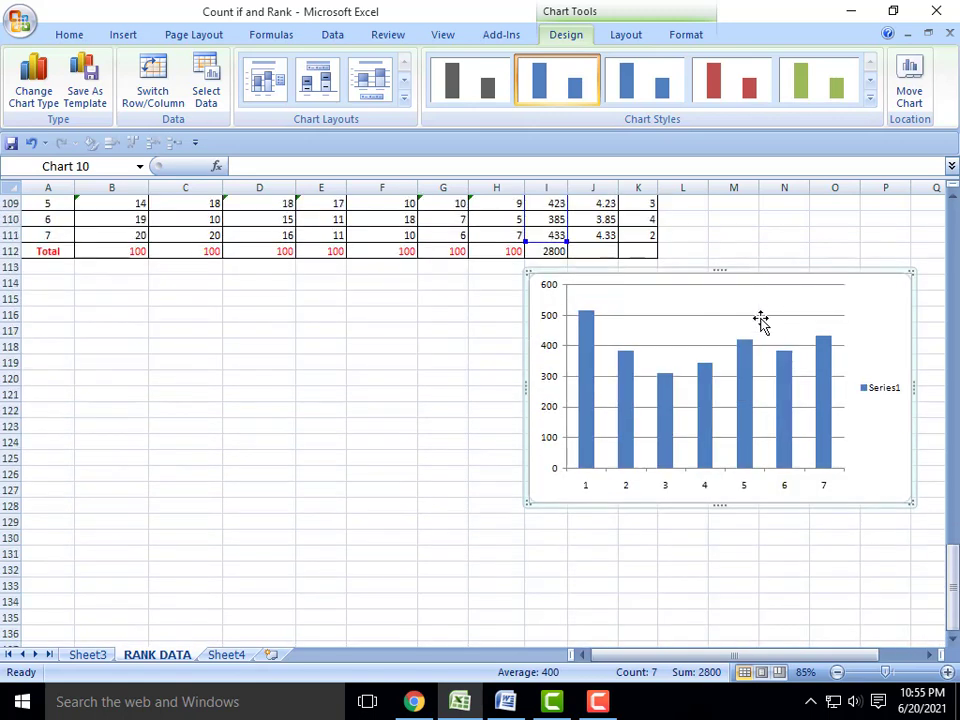
Delete the legend and the vertical value axis from the total score chart.
left_click(648, 391)
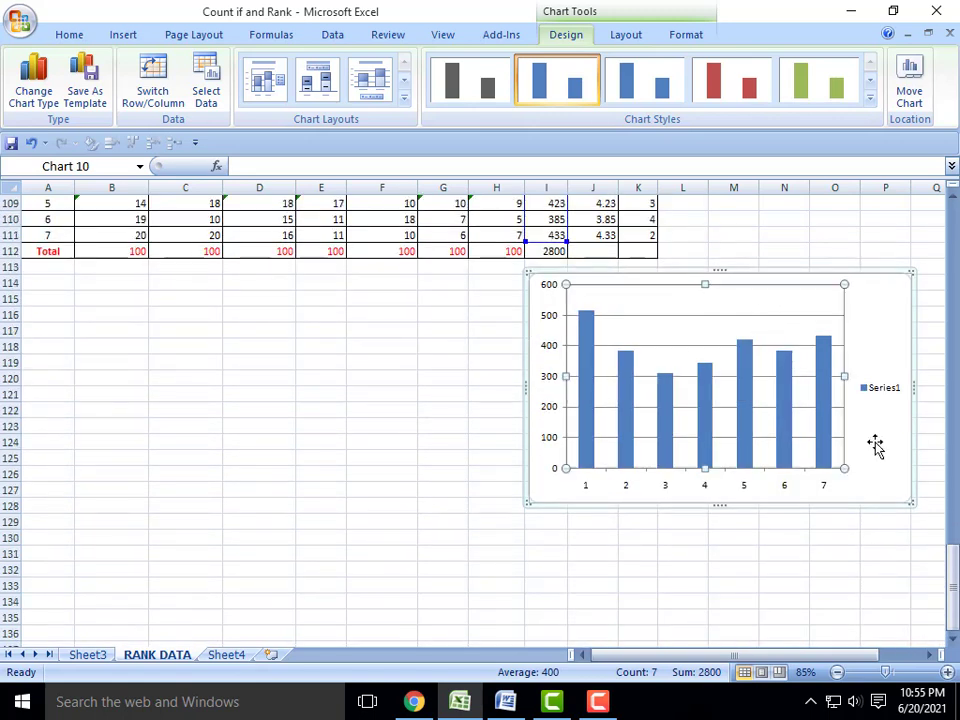
left_click(880, 393)
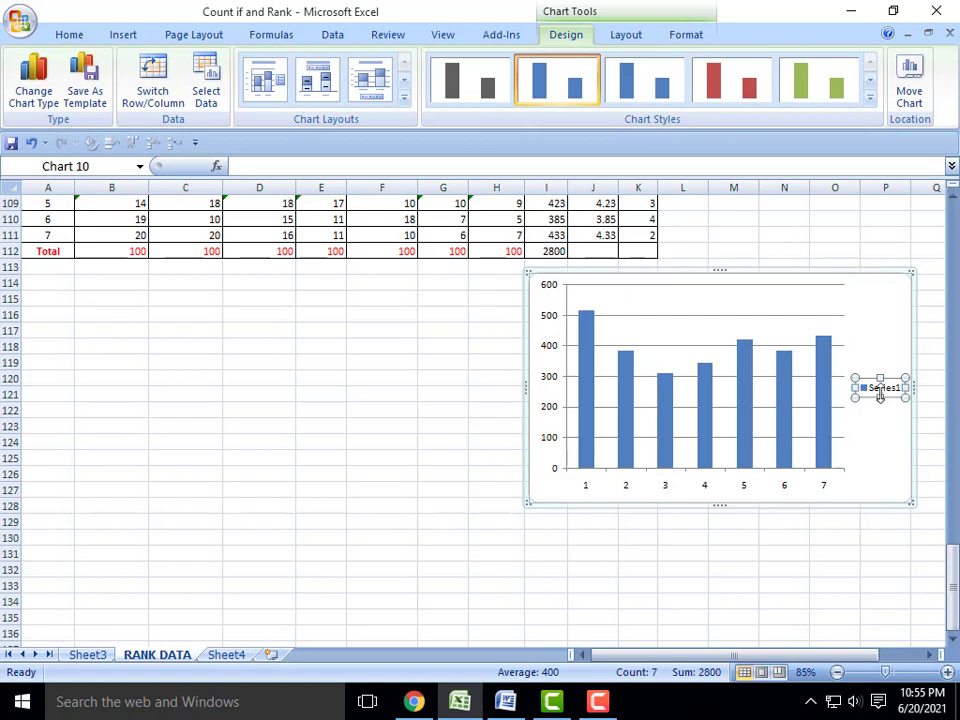
key("Delete")
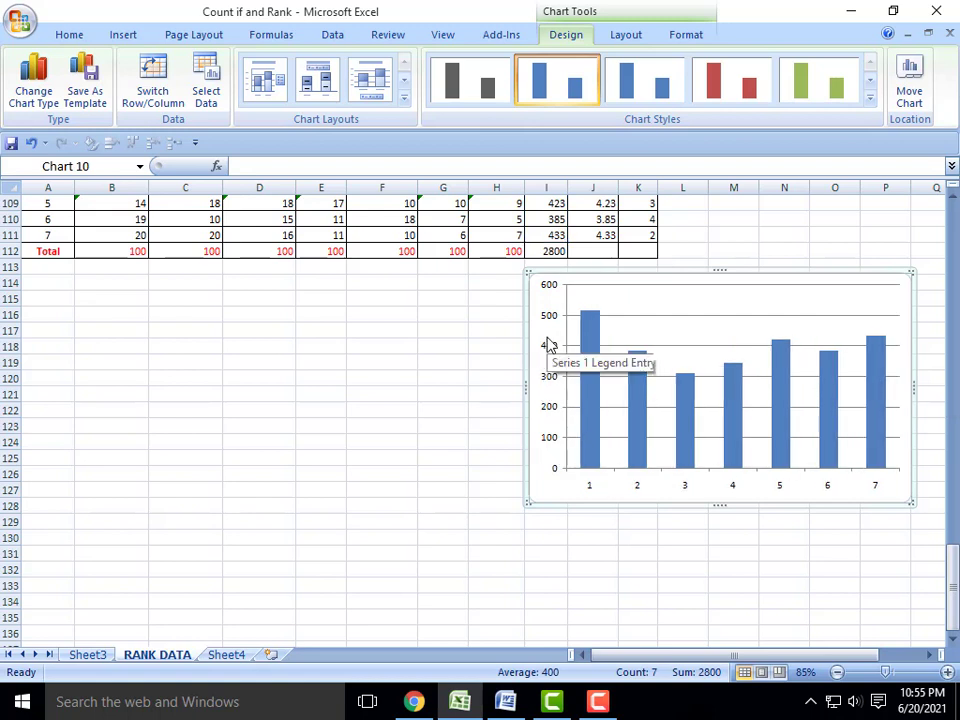
left_click(549, 355)
key("Delete")
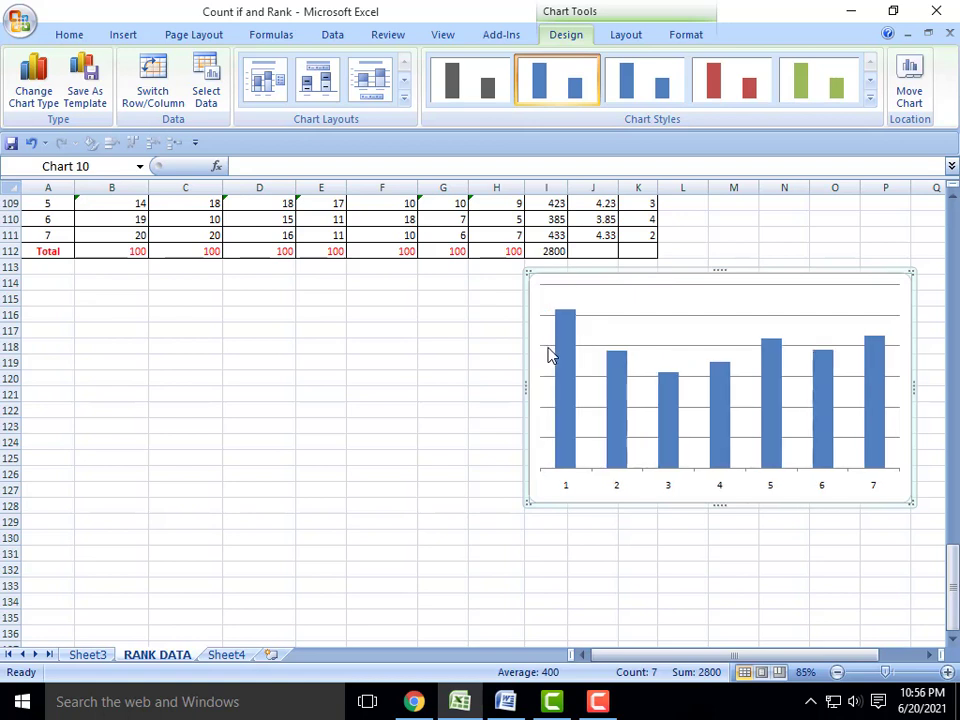
Apply the red chart style to the columns of the total score chart.
left_click(764, 416)
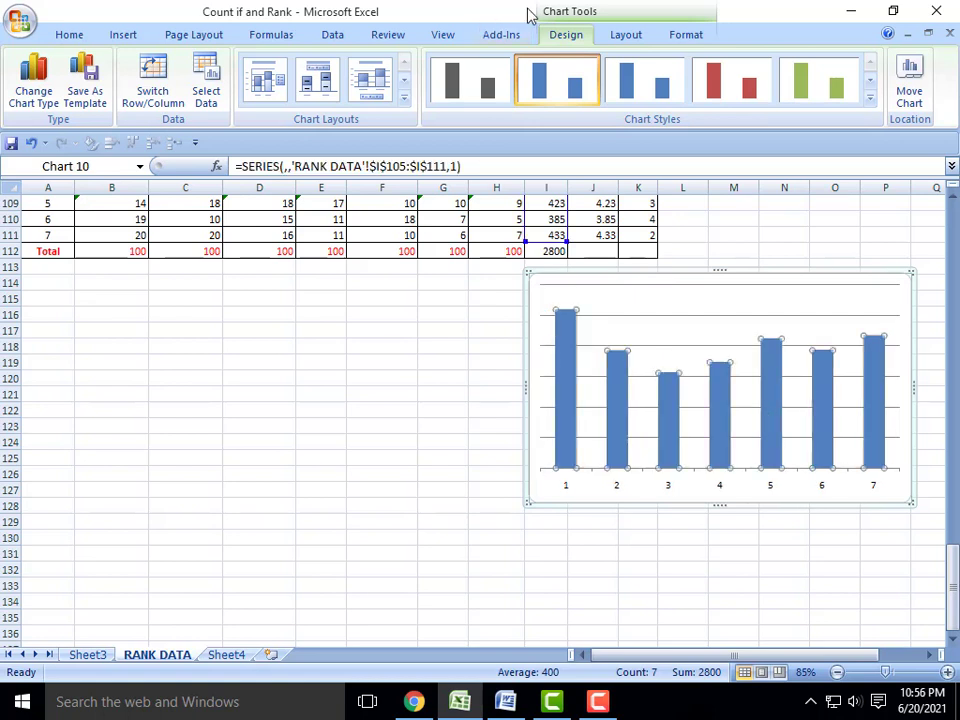
left_click(630, 38)
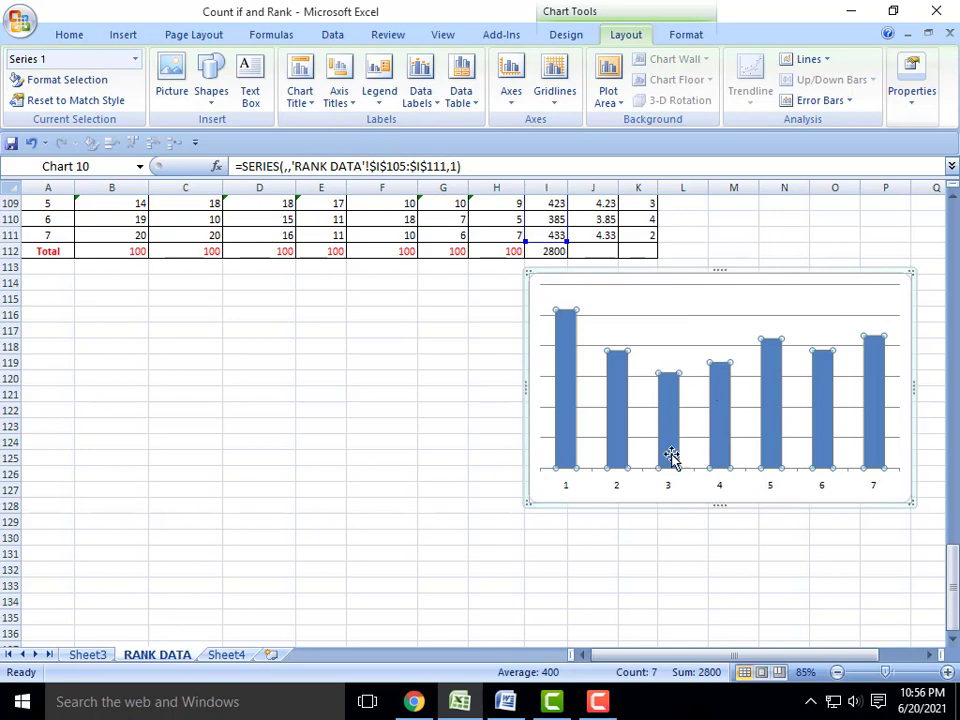
left_click(687, 40)
left_click(573, 36)
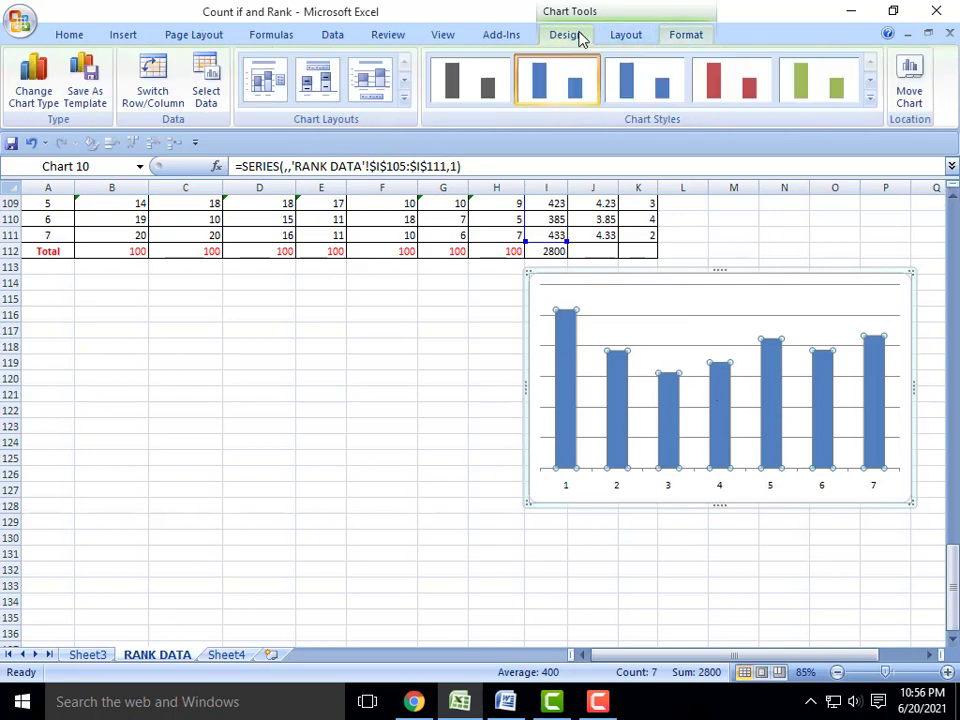
left_click(840, 97)
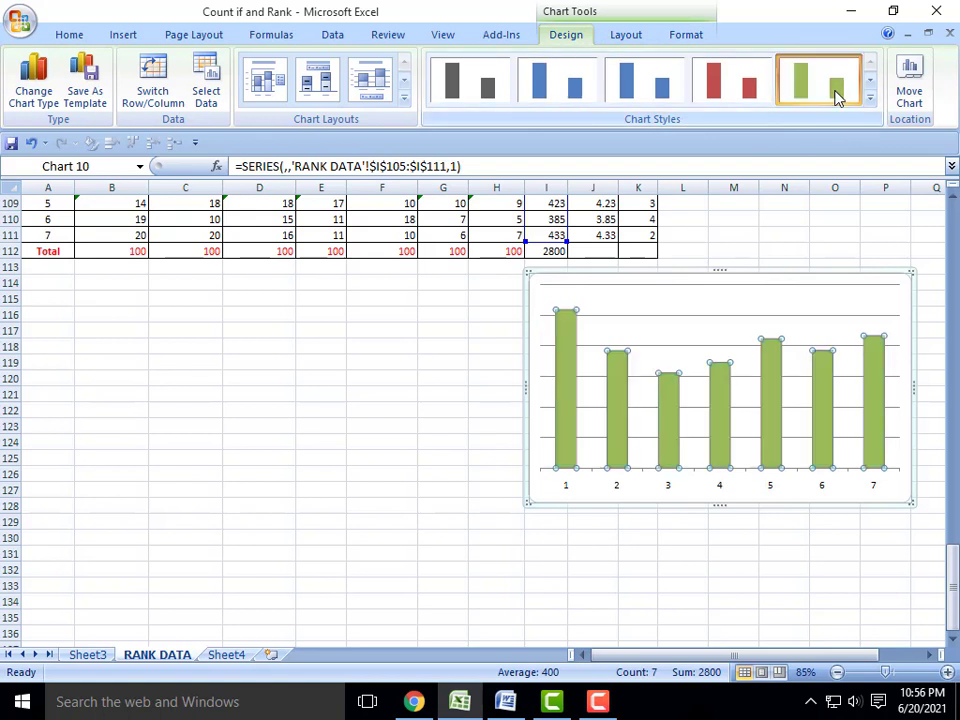
left_click(740, 95)
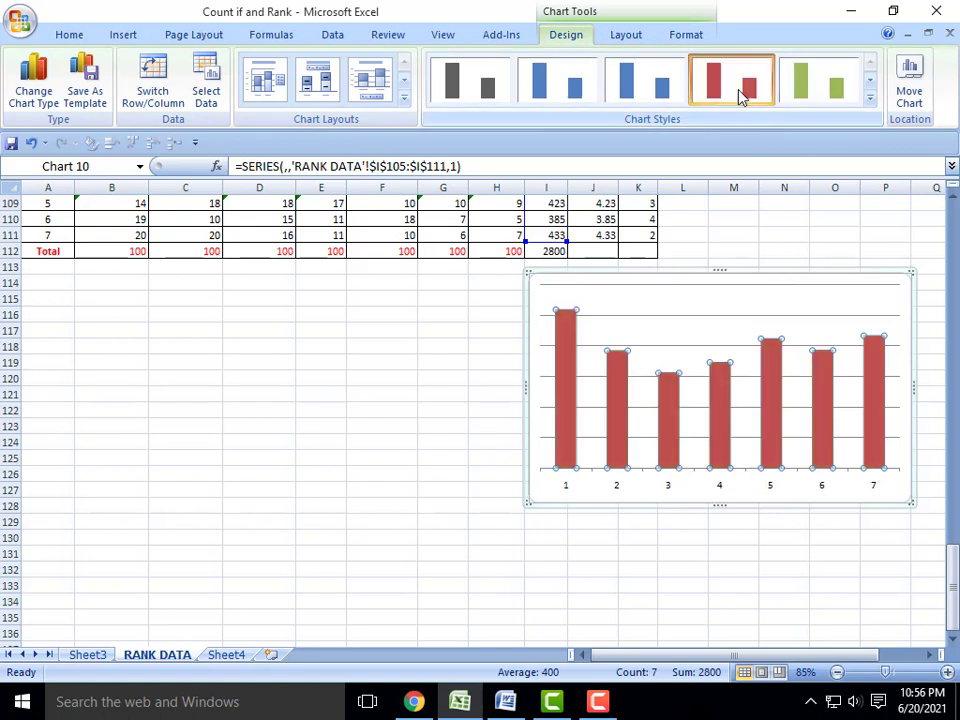
left_click(628, 40)
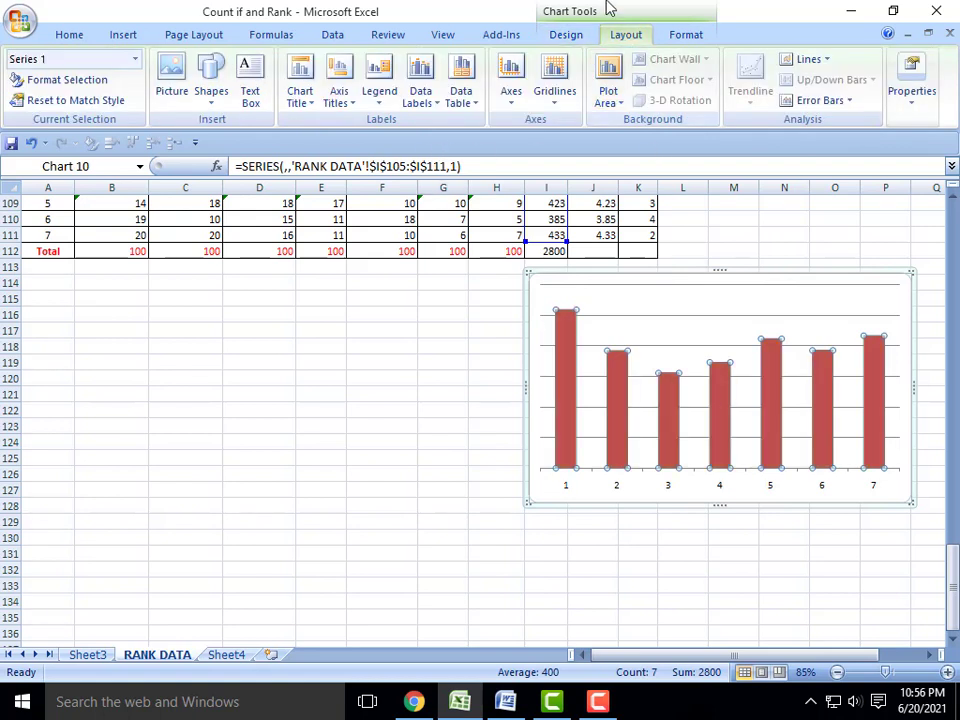